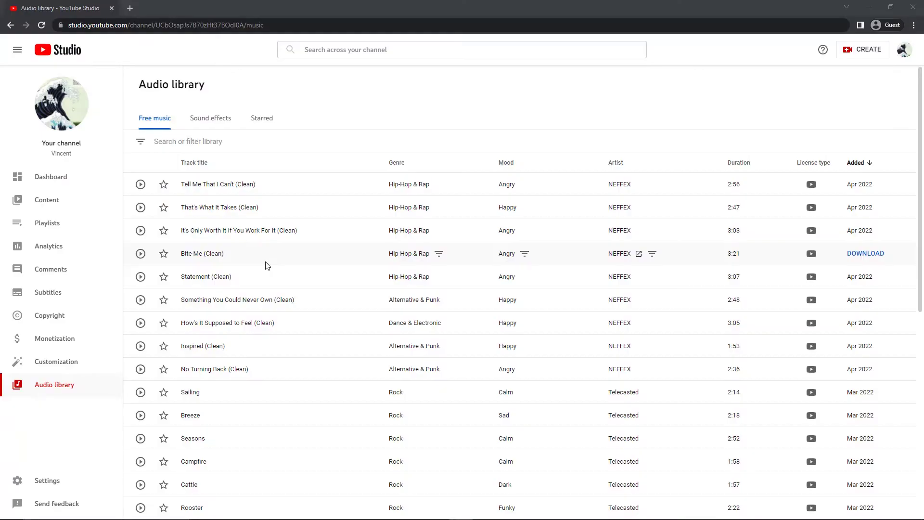
scroll(265, 265, down, 3)
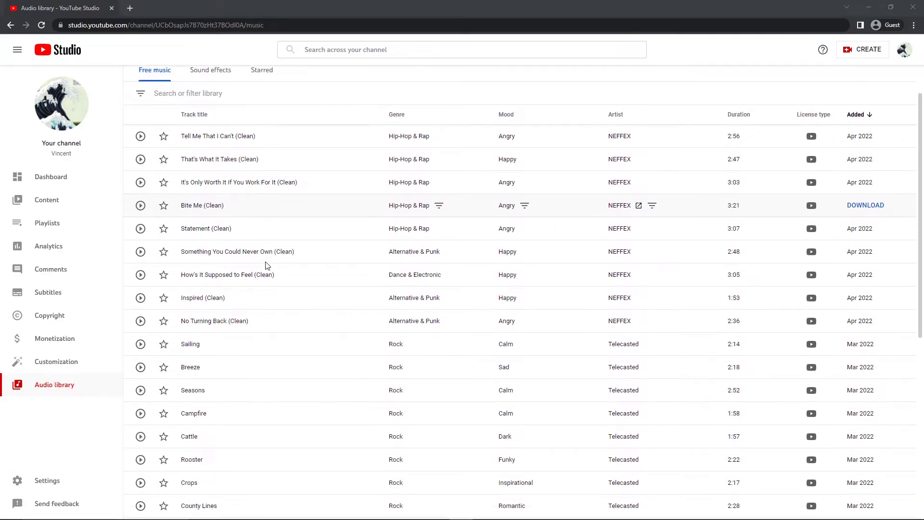
scroll(265, 265, down, 1)
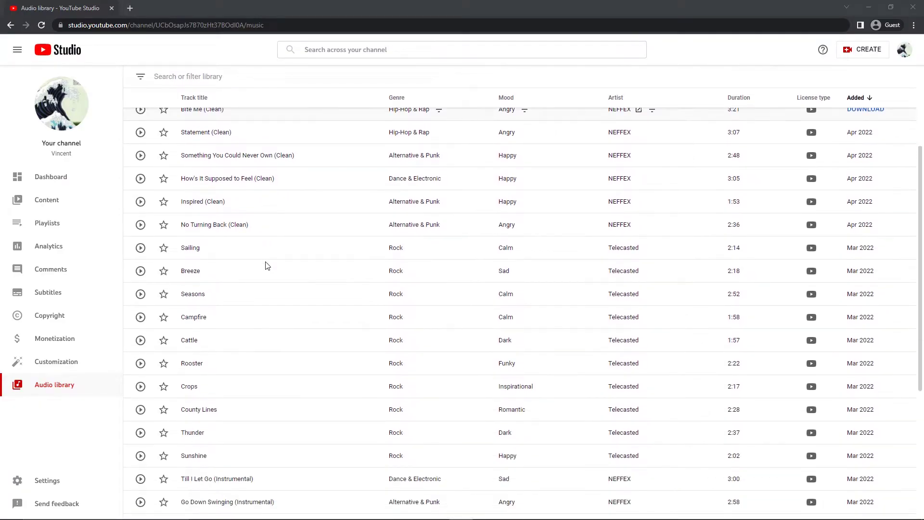
scroll(265, 266, down, 1)
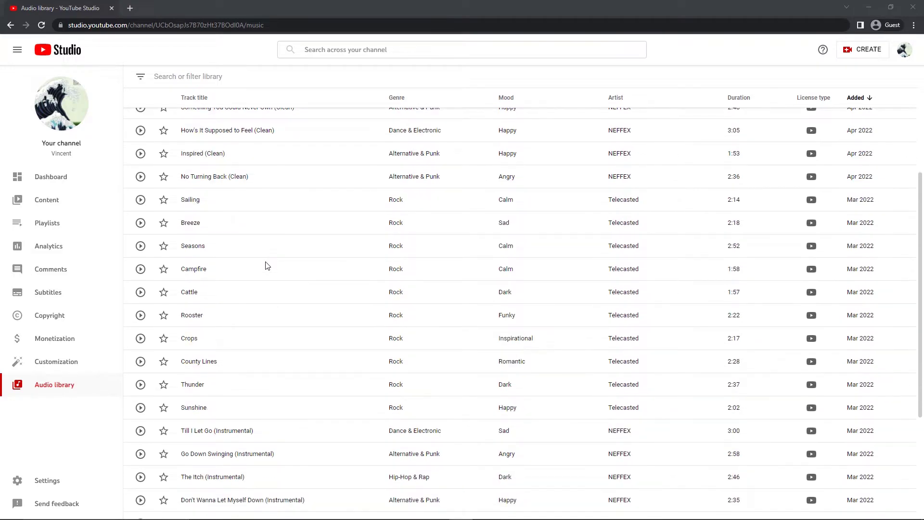
scroll(265, 266, down, 1)
scroll(265, 266, down, 1)
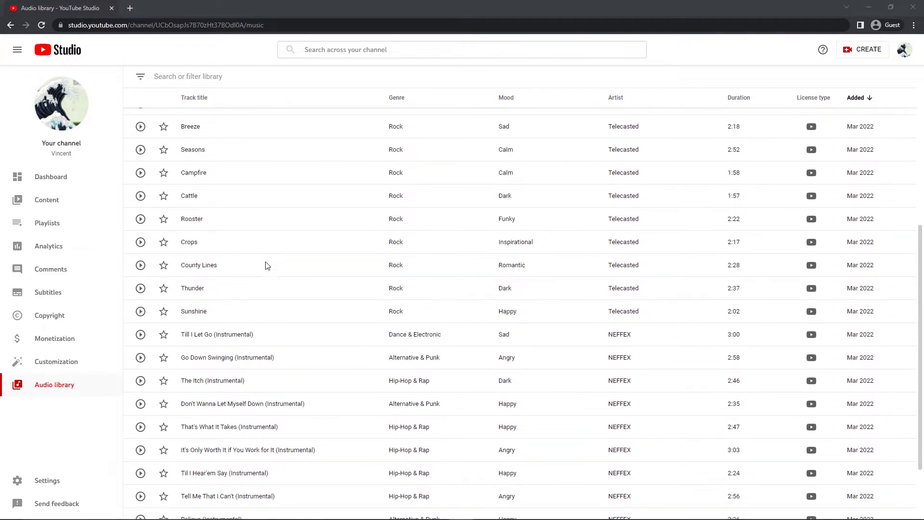
scroll(396, 162, up, 6)
Scroll the Free music list, then show its filter options: title, genre, mood, artist, duration, attribution.
click(396, 162)
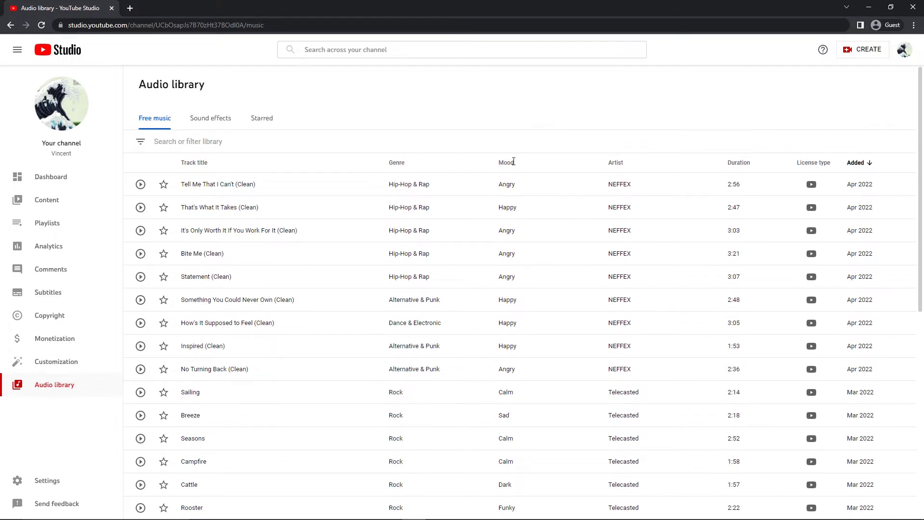
click(143, 147)
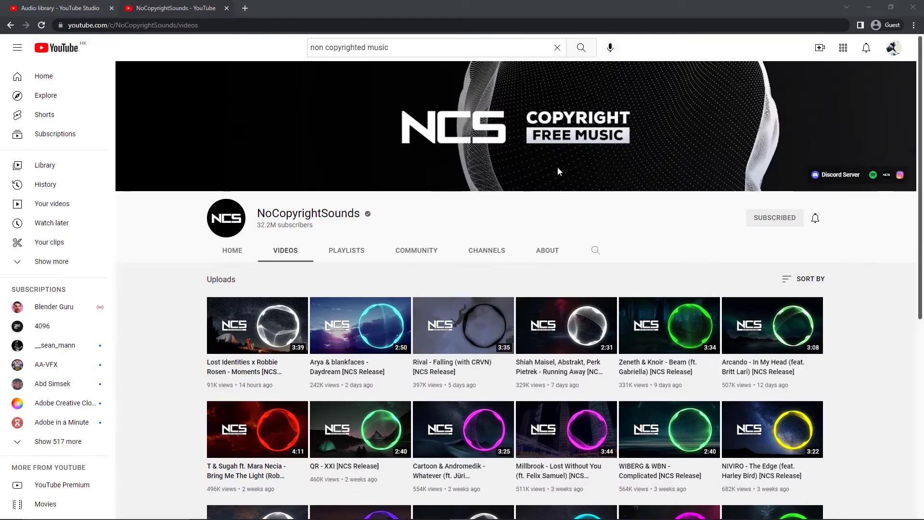
scroll(506, 181, down, 1)
scroll(460, 185, down, 1)
scroll(460, 185, down, 2)
scroll(460, 189, down, 1)
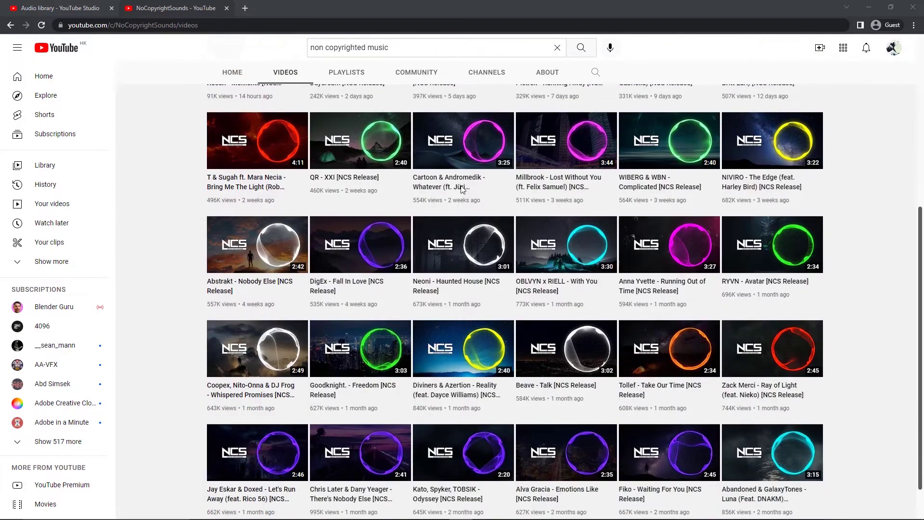
scroll(460, 189, down, 1)
scroll(461, 190, down, 1)
scroll(461, 189, down, 1)
scroll(461, 189, down, 1)
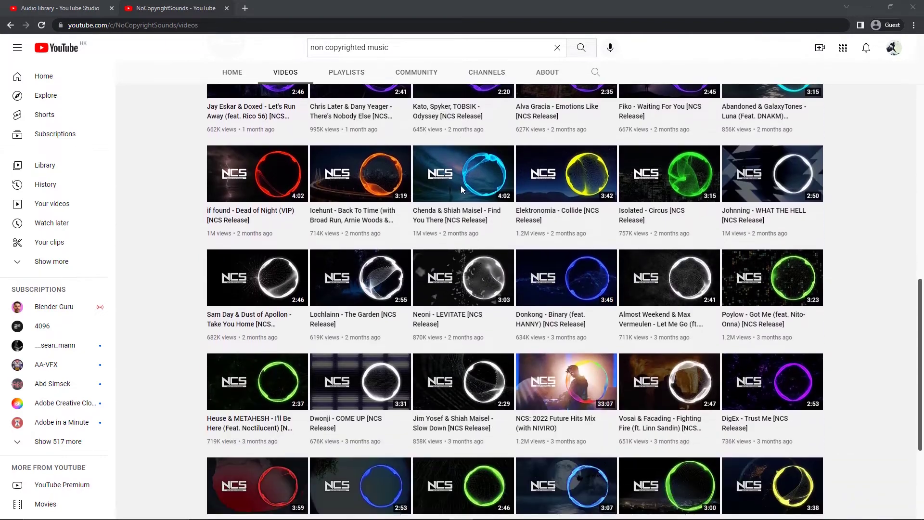
scroll(460, 189, down, 1)
scroll(461, 190, down, 1)
scroll(461, 189, down, 2)
scroll(460, 189, down, 1)
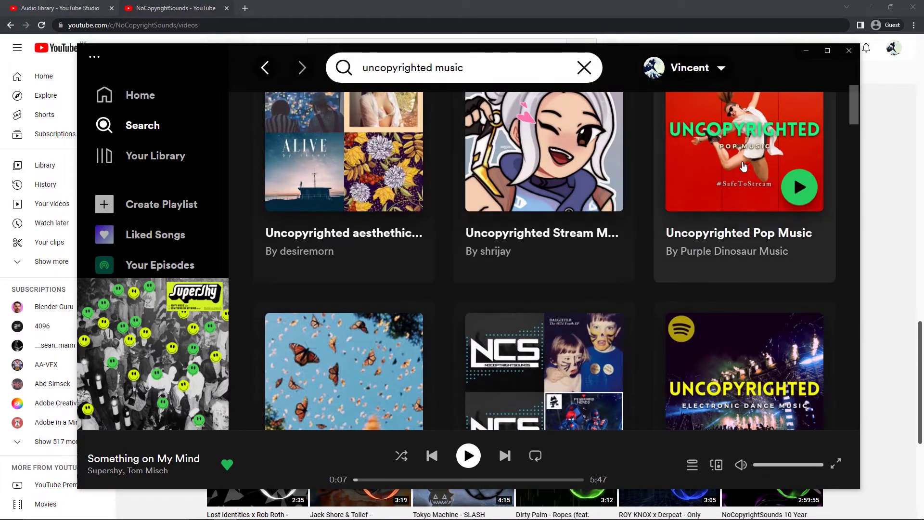
scroll(407, 274, down, 4)
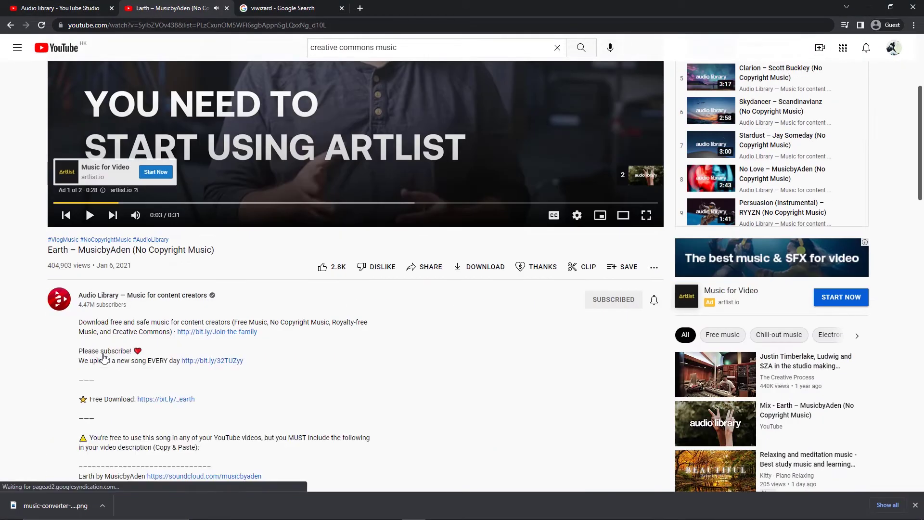
scroll(109, 354, down, 1)
scroll(108, 350, down, 1)
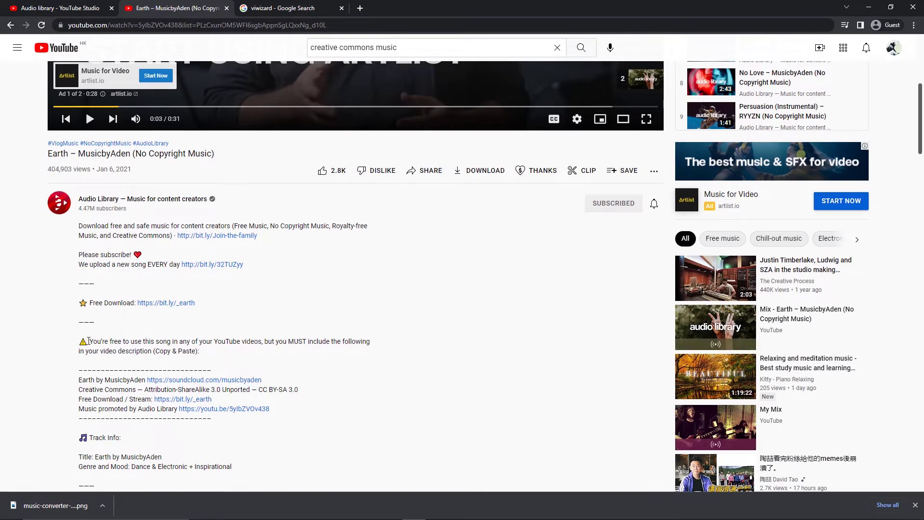
Select the four attribution lines, from 'Earth by MusicbyAden' down to the youtu.be link.
drag(89, 341, 197, 355)
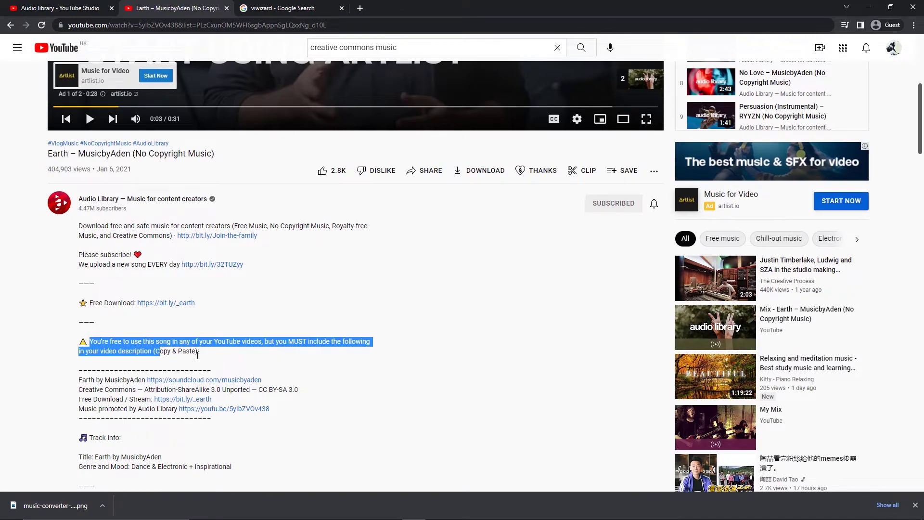
click(229, 359)
scroll(179, 333, down, 2)
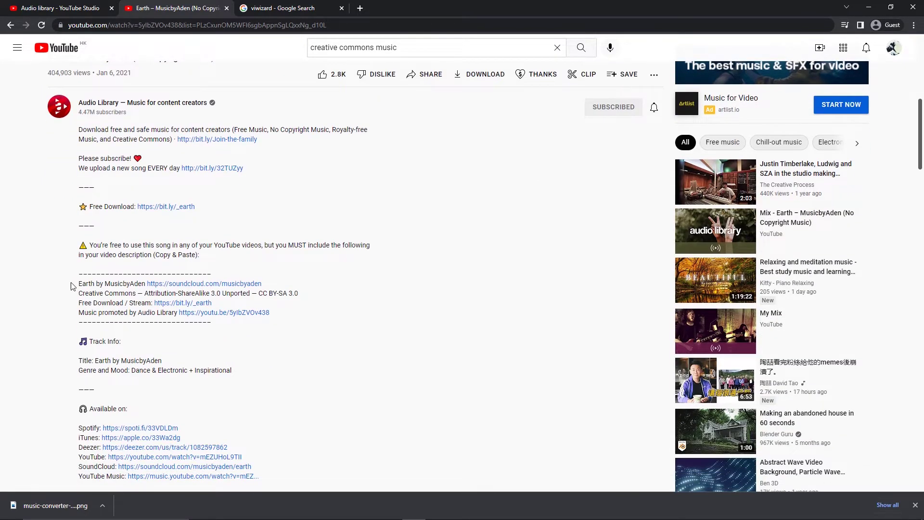
drag(161, 284, 291, 319)
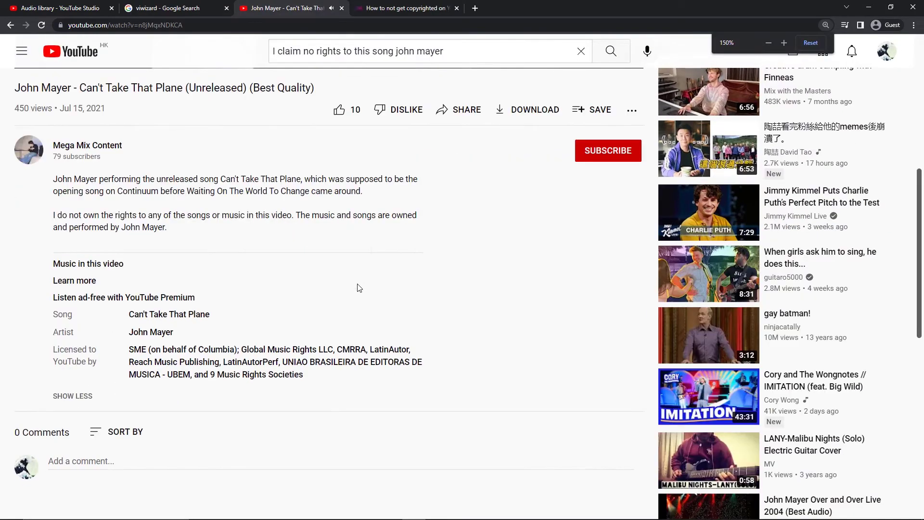
Zoom the page and select the John Mayer video's 'Music in this video' licensing details.
key(ctrl+plus)
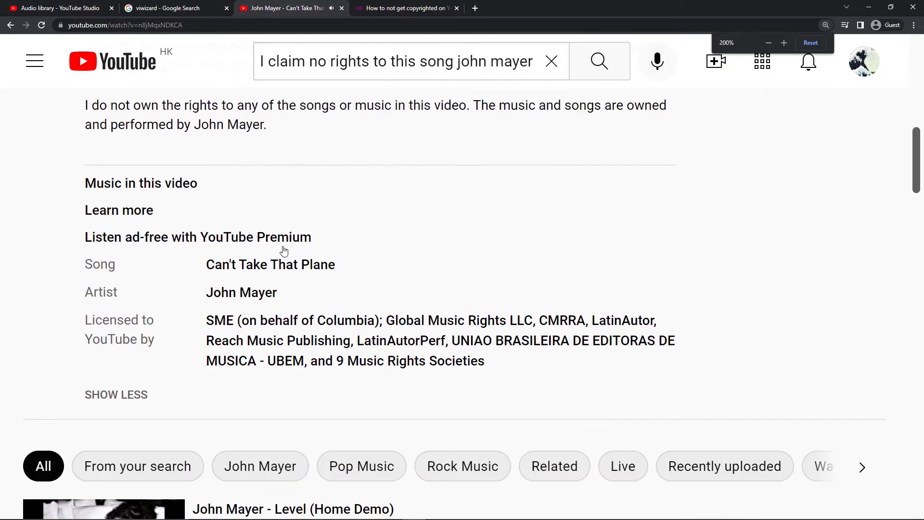
scroll(282, 252, up, 2)
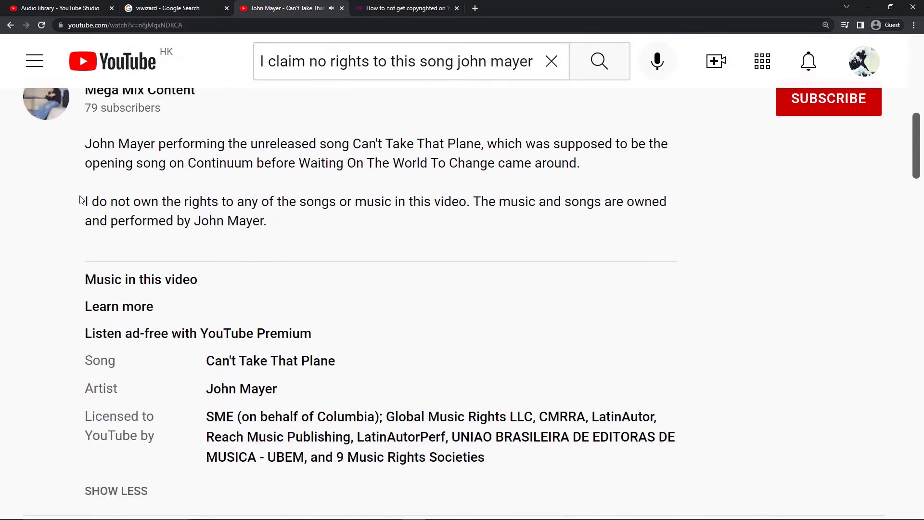
drag(85, 203, 475, 202)
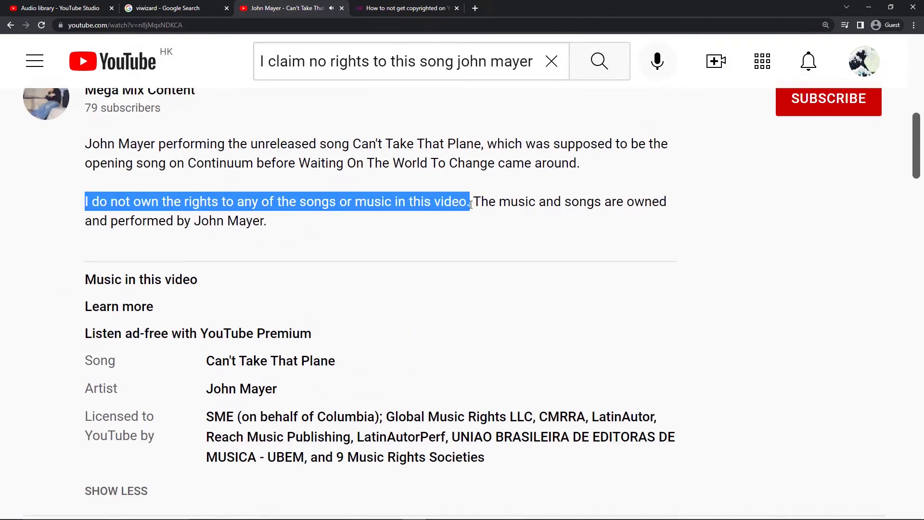
click(226, 254)
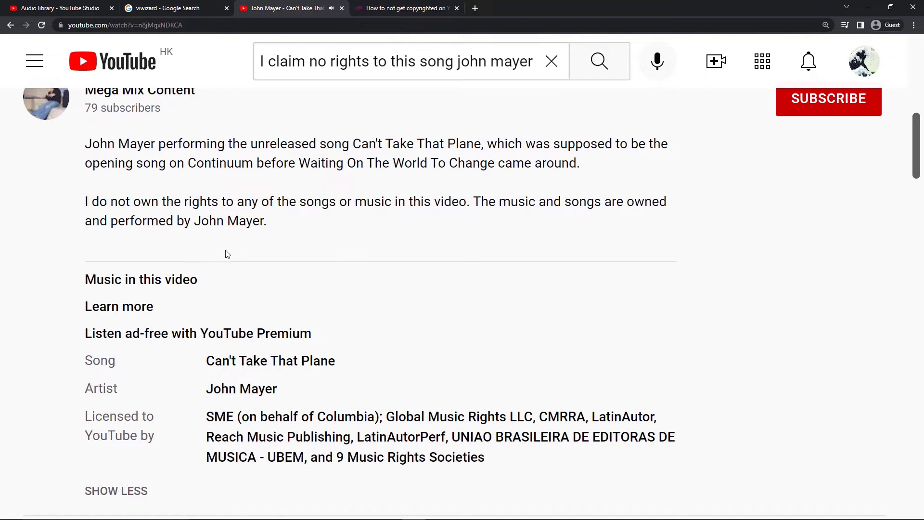
drag(81, 283, 706, 465)
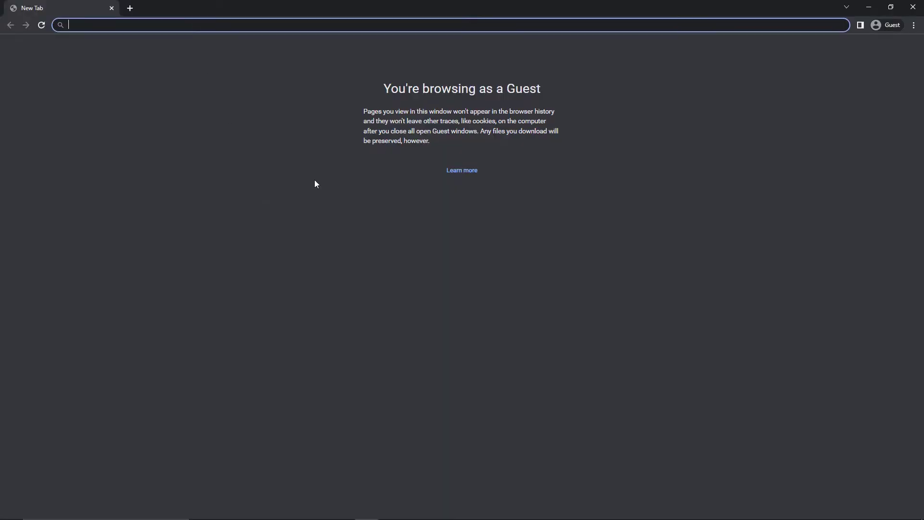
text(acemovi)
Search for acemovi, go to the official TunesKit site and download AceMovi.exe.
key(Return)
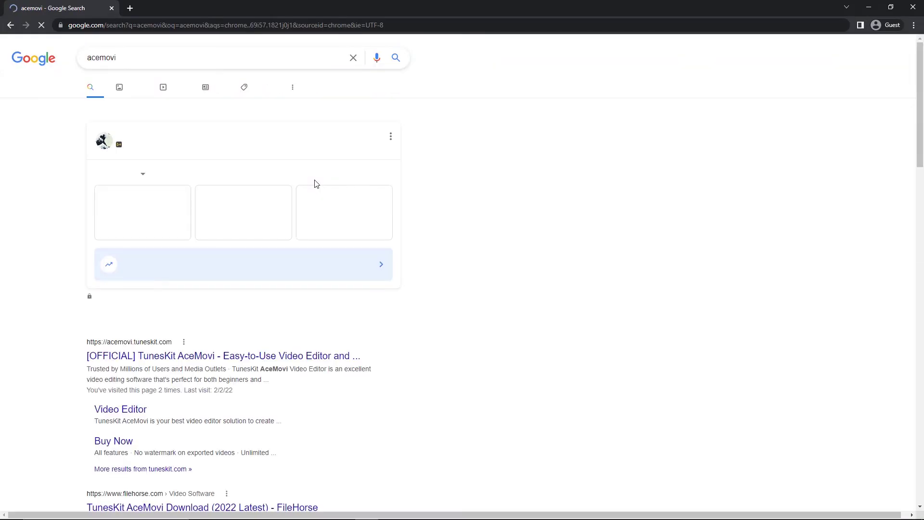
click(167, 355)
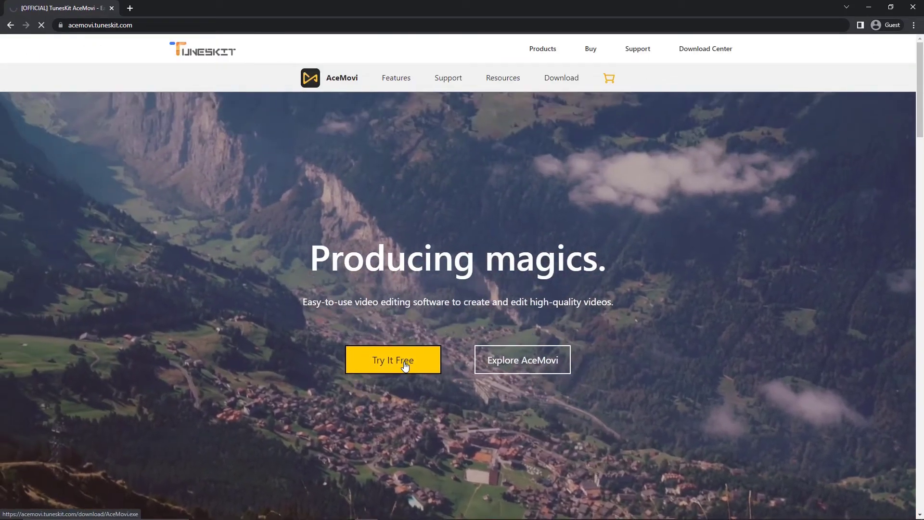
click(365, 337)
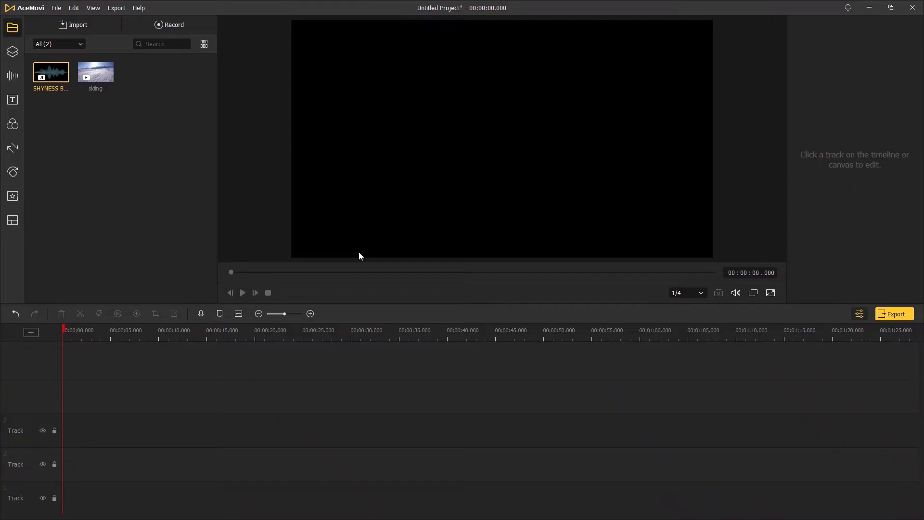
Put the skiing clip on track 3 and SHYNESS BOY on track 2, then set pitch to 66.
mouse_move(89, 77)
mouse_down()
mouse_move(97, 435)
mouse_move(55, 441)
mouse_up()
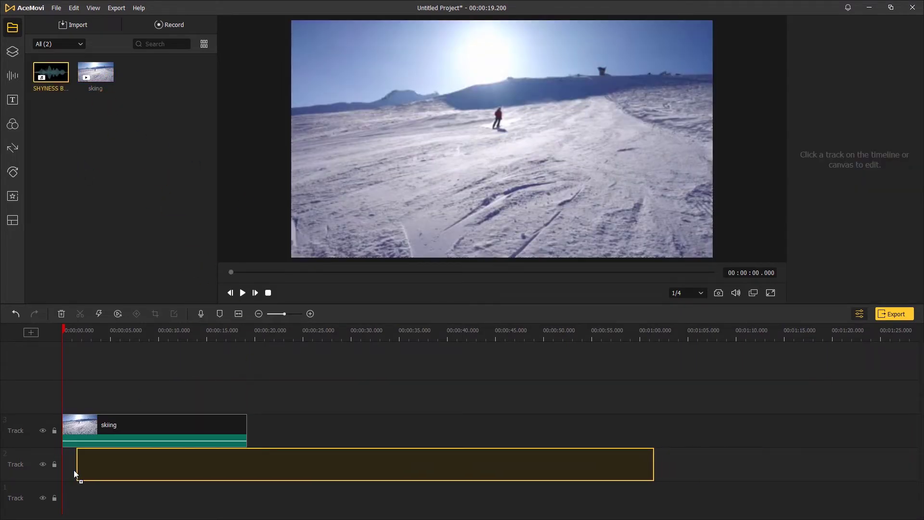
drag(113, 134, 70, 451)
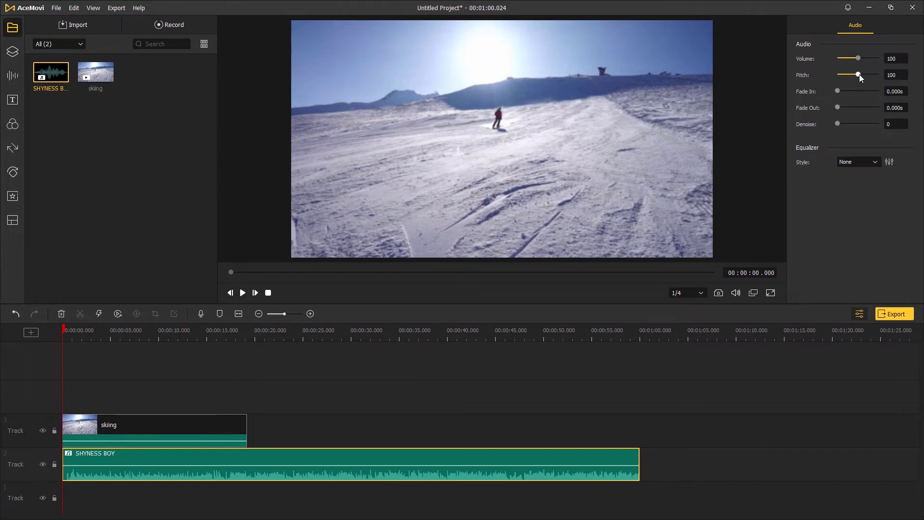
drag(859, 75, 855, 74)
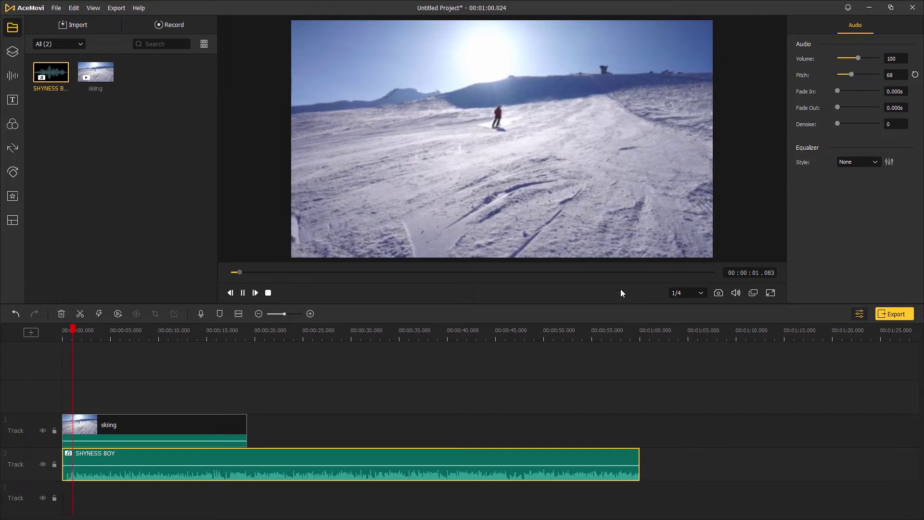
drag(848, 75, 861, 75)
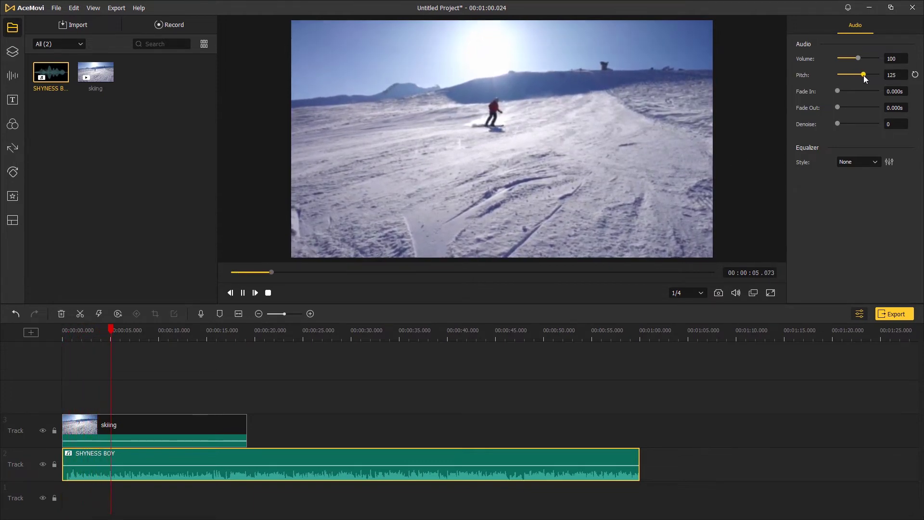
drag(865, 76, 867, 76)
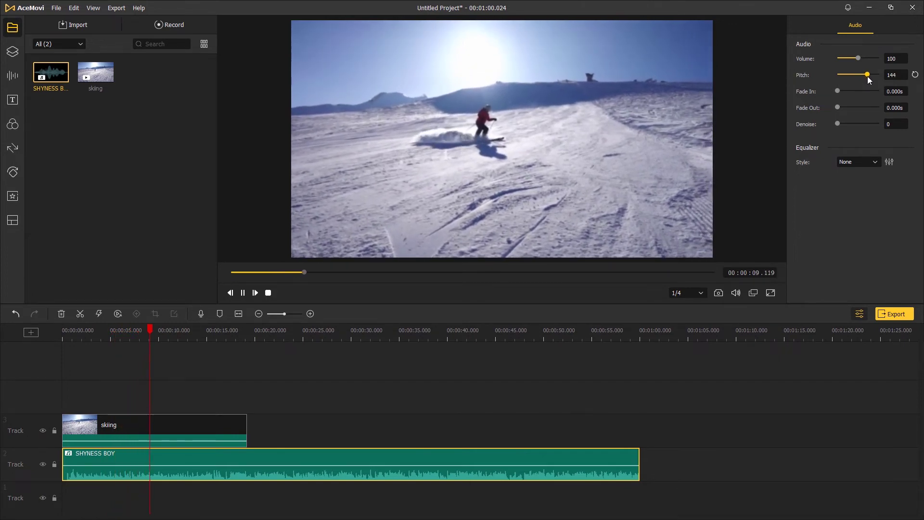
drag(867, 75, 846, 76)
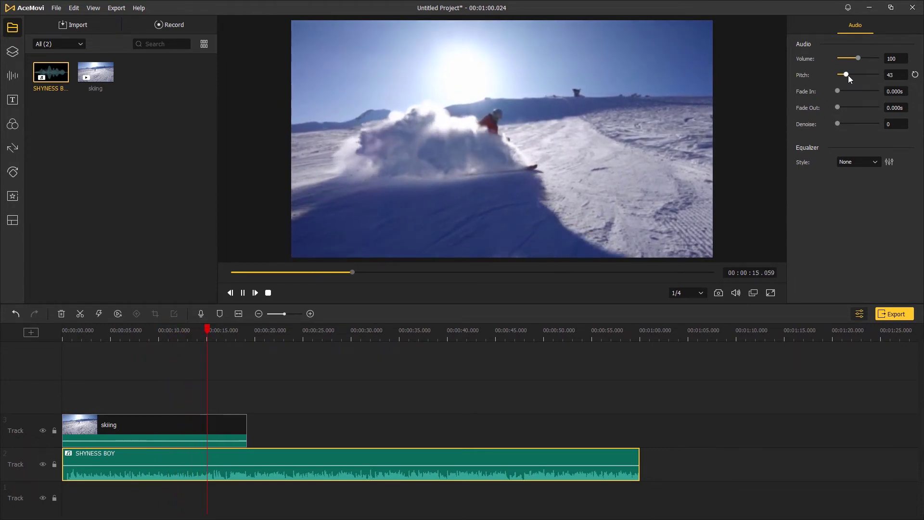
drag(848, 75, 843, 76)
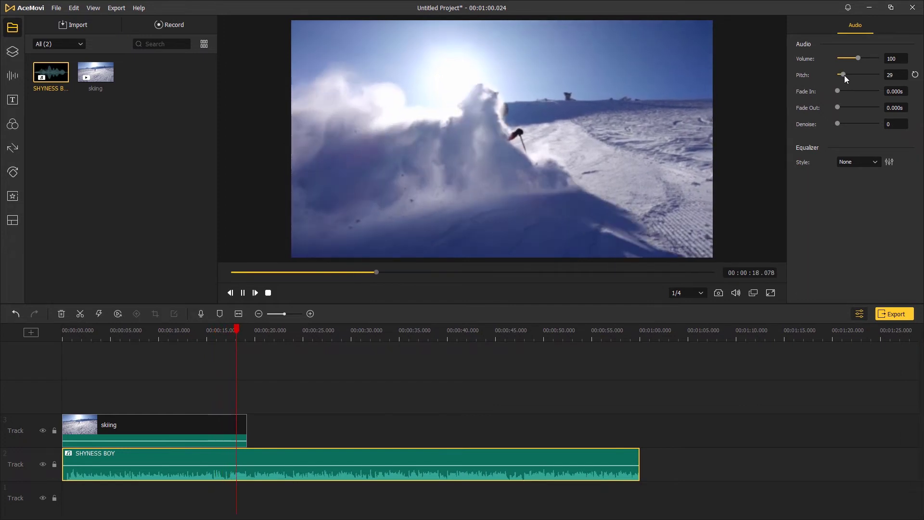
drag(844, 75, 859, 76)
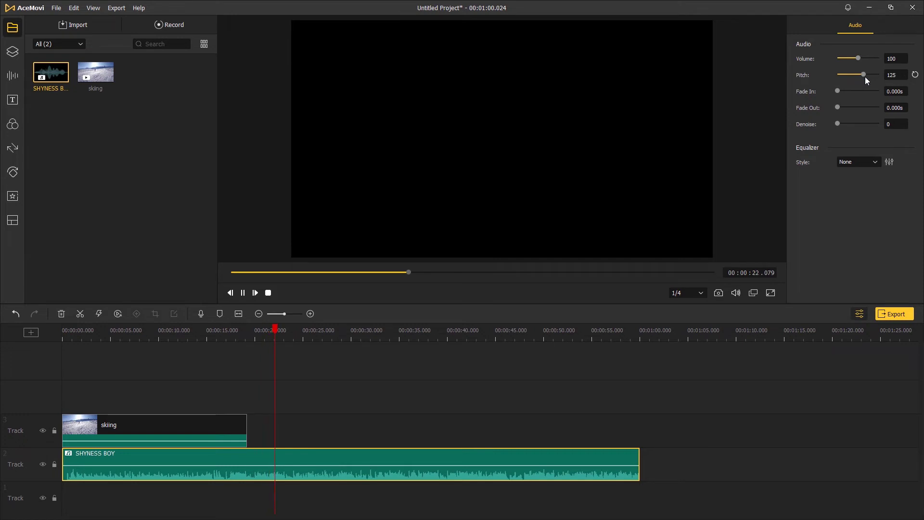
drag(865, 77, 853, 77)
Trim SHYNESS BOY to the skiing clip's end, add a 1.324 s fade-out, and replay from start.
key(space)
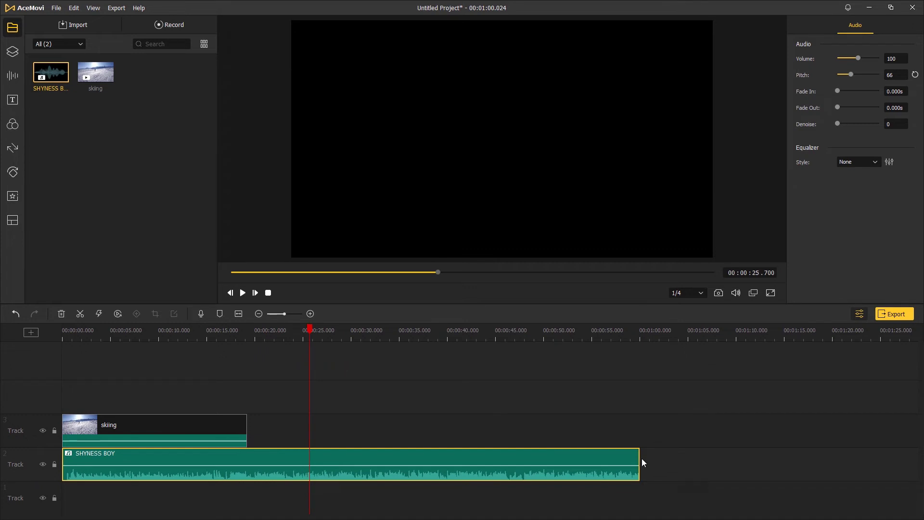
mouse_move(640, 459)
mouse_down()
mouse_move(340, 457)
mouse_move(248, 471)
mouse_up()
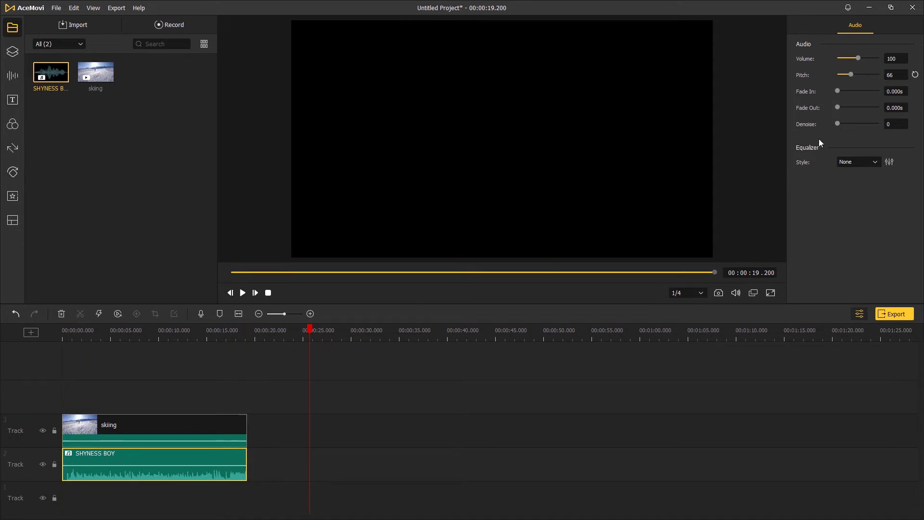
drag(837, 108, 838, 109)
click(215, 336)
key(space)
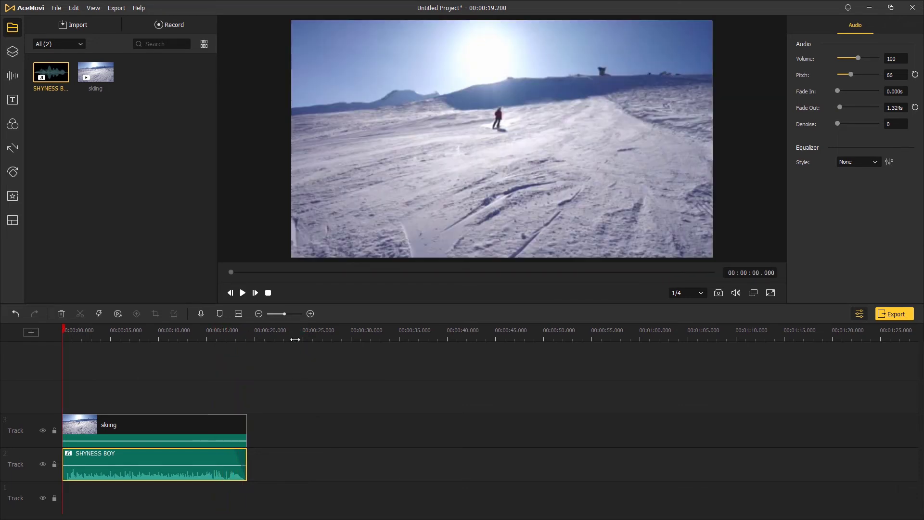
Export the project as an HD MP4 to the desktop.
click(890, 314)
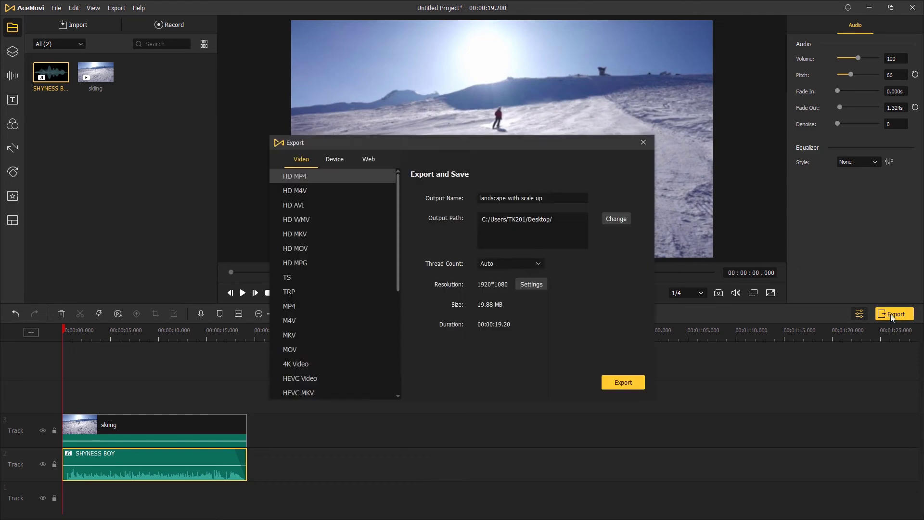
click(613, 383)
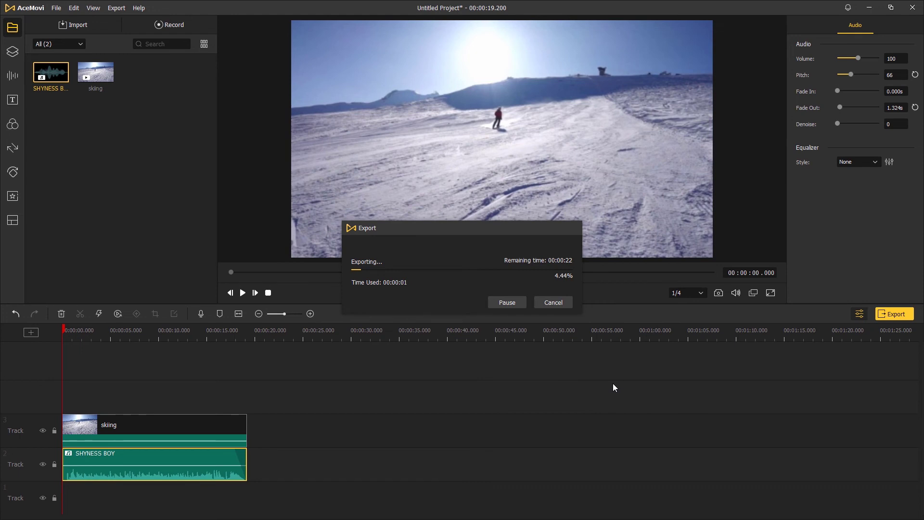
click(99, 337)
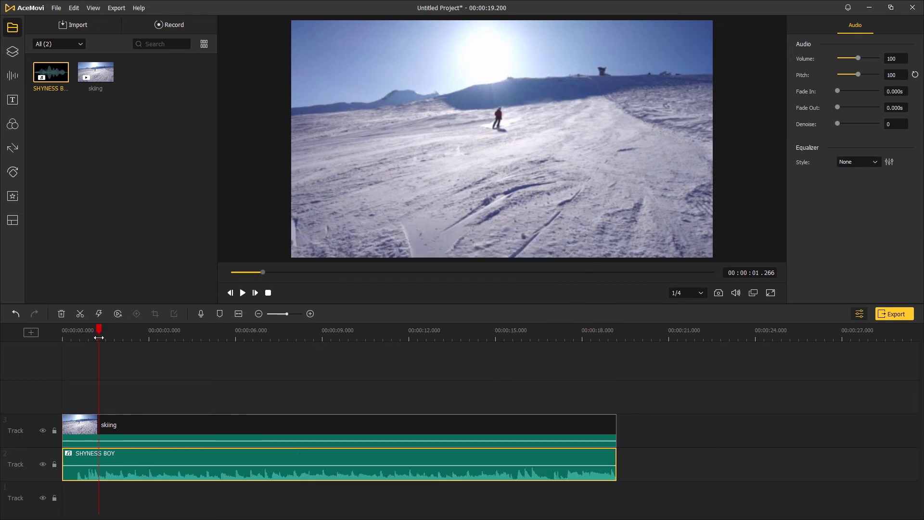
Split the SHYNESS BOY track twice near the start and delete an unwanted piece.
click(83, 312)
drag(123, 333, 176, 344)
click(80, 315)
click(277, 478)
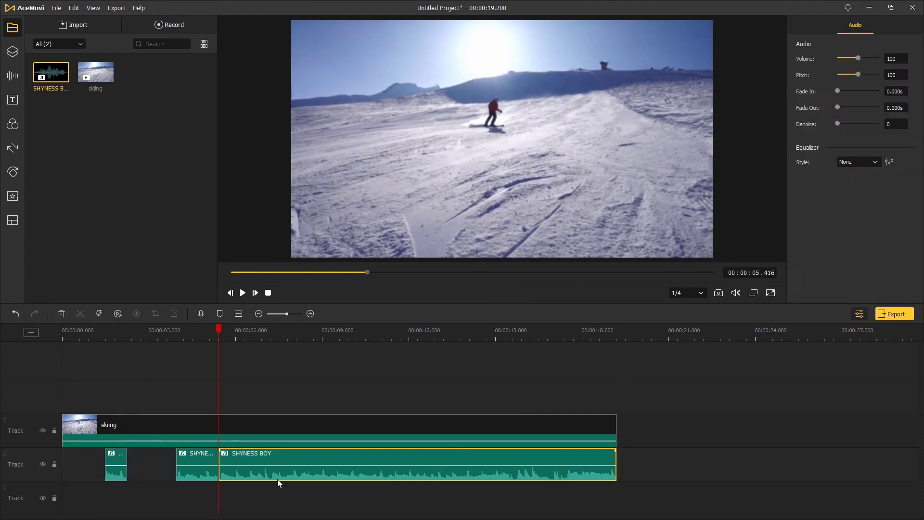
key(Delete)
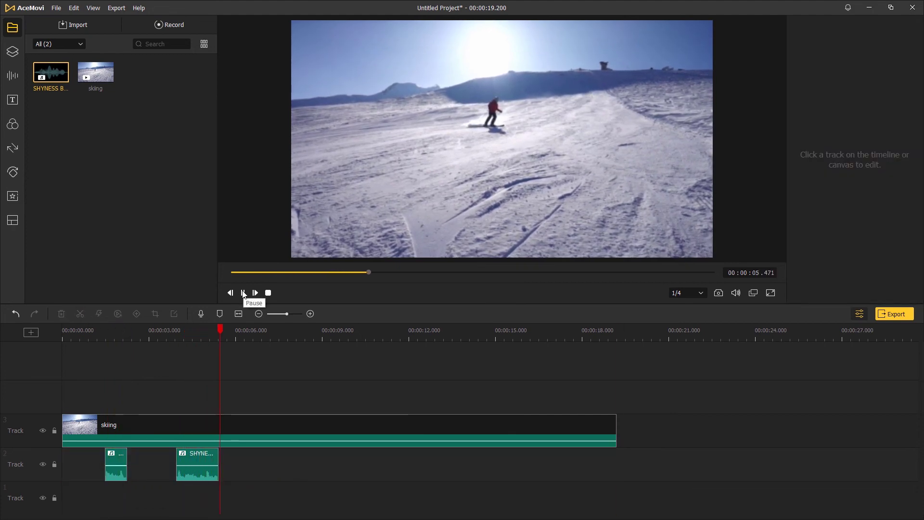